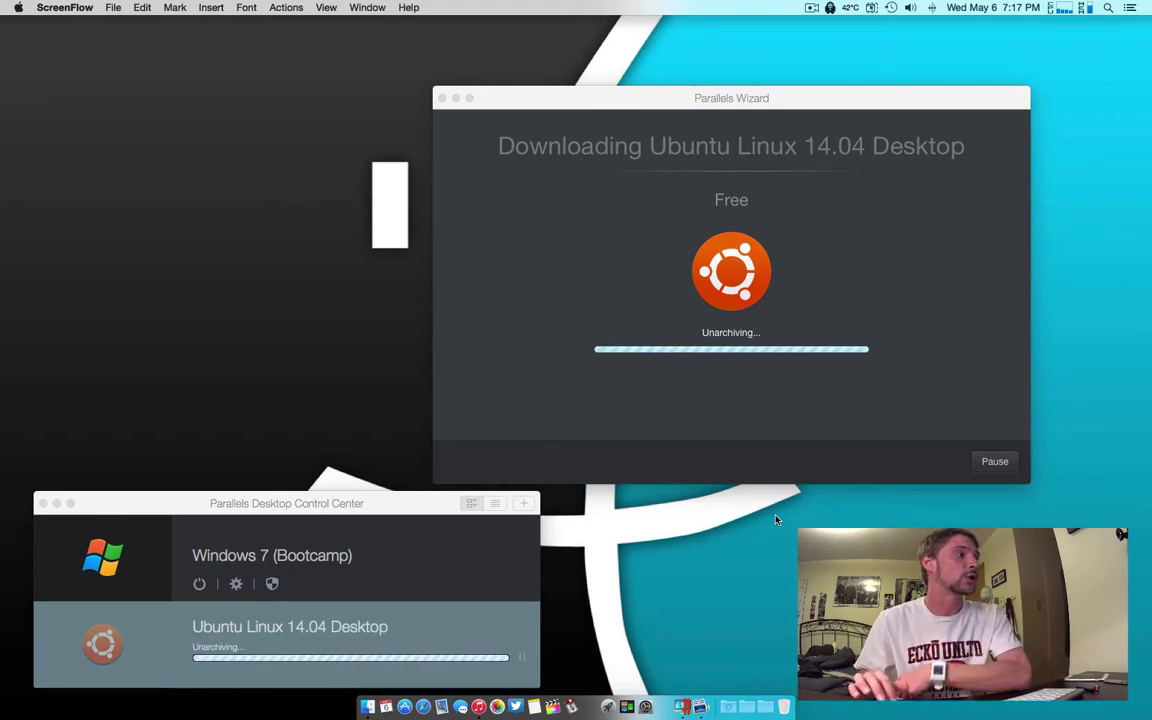
- Bring the virtual machine list forward and start a second New Virtual Machine wizard
click(522, 504)
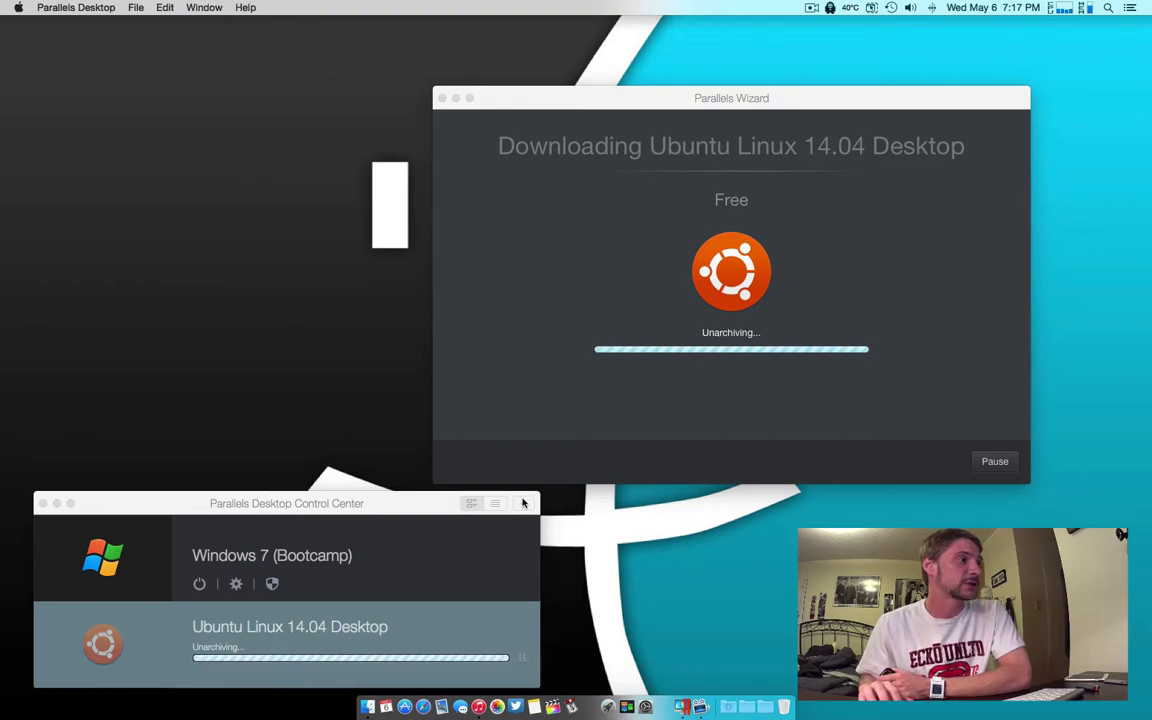
click(524, 504)
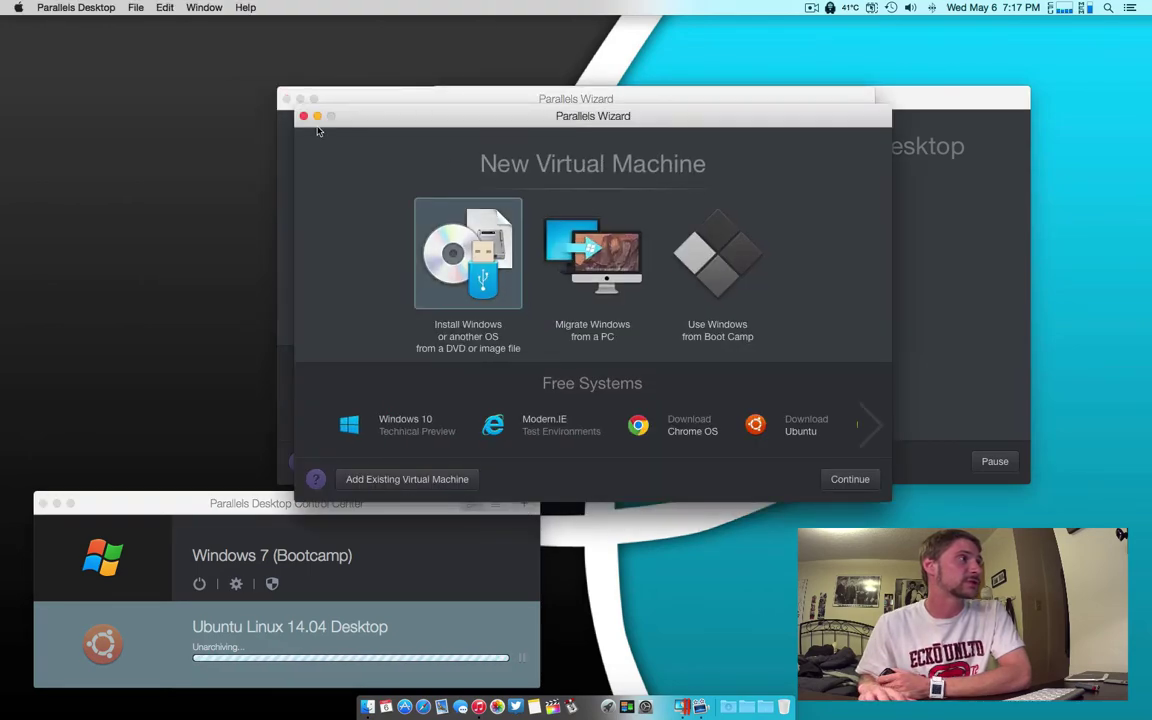
- Close the duplicate wizard, choose the free Ubuntu Linux 14.04 Desktop download, then close the leftover window
click(305, 116)
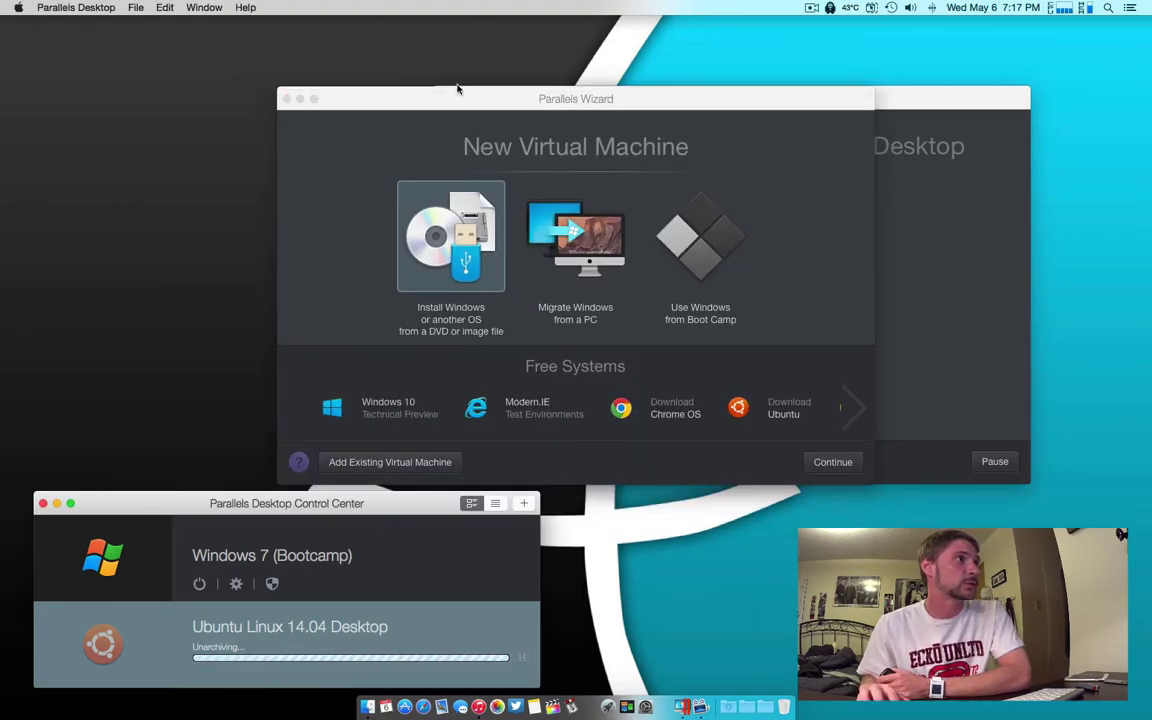
drag(642, 99, 630, 80)
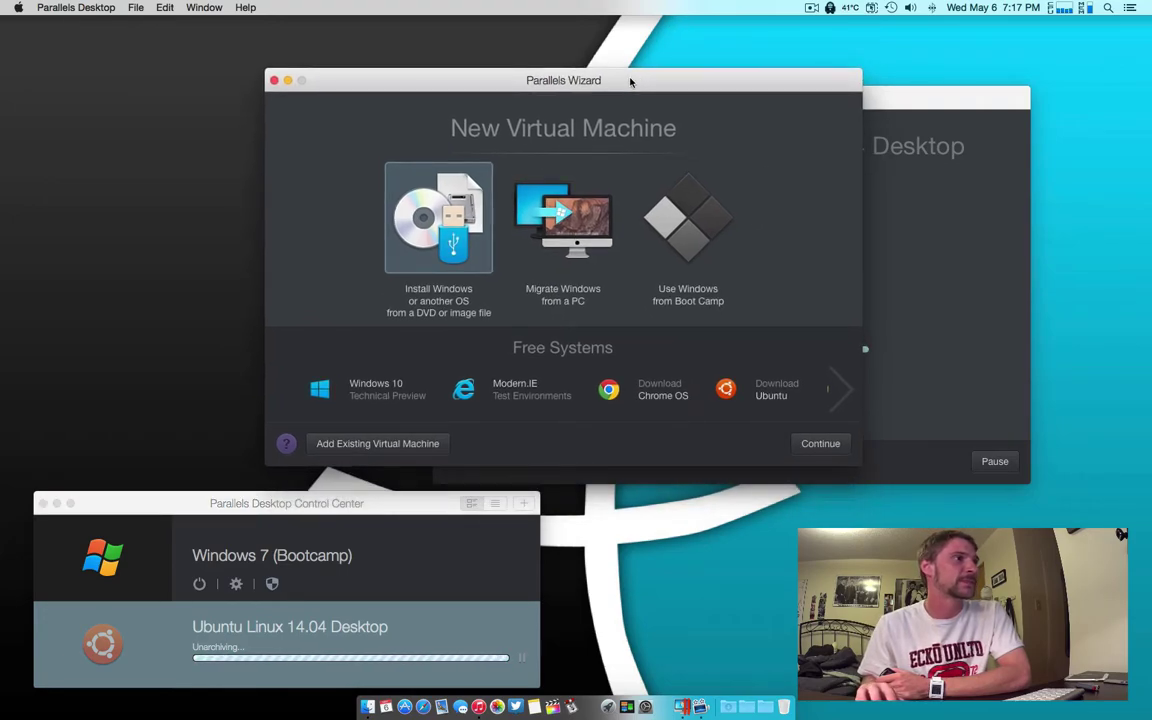
click(765, 391)
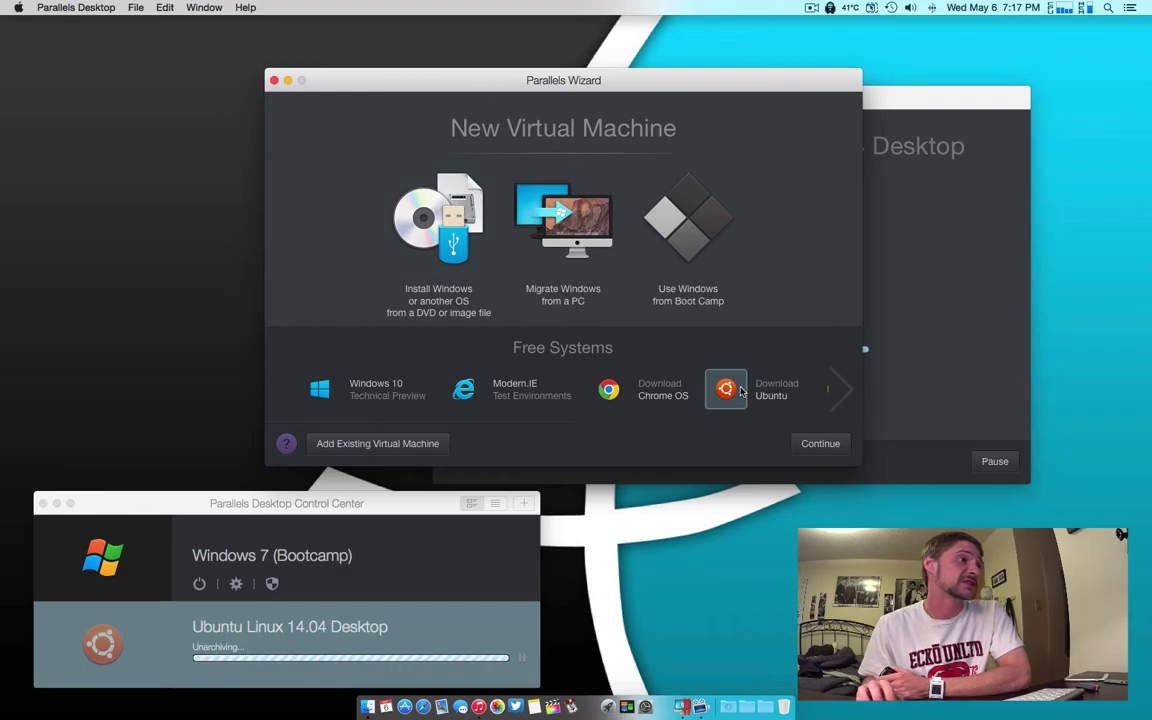
double_click(741, 391)
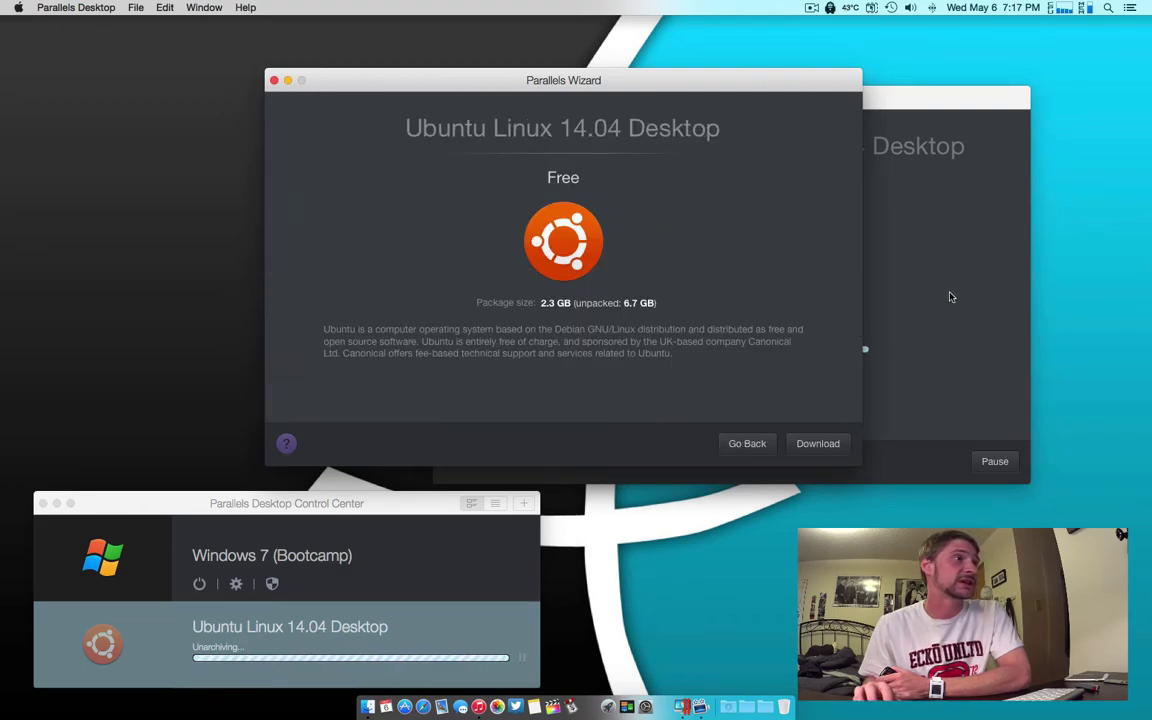
click(818, 443)
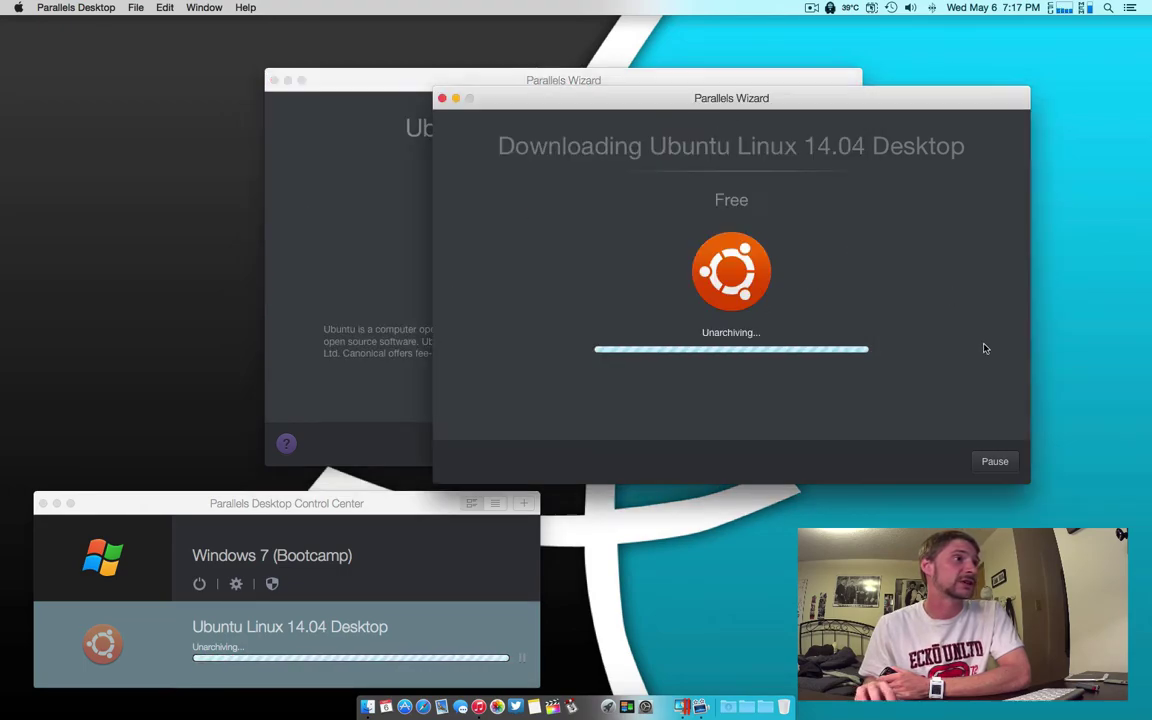
click(274, 83)
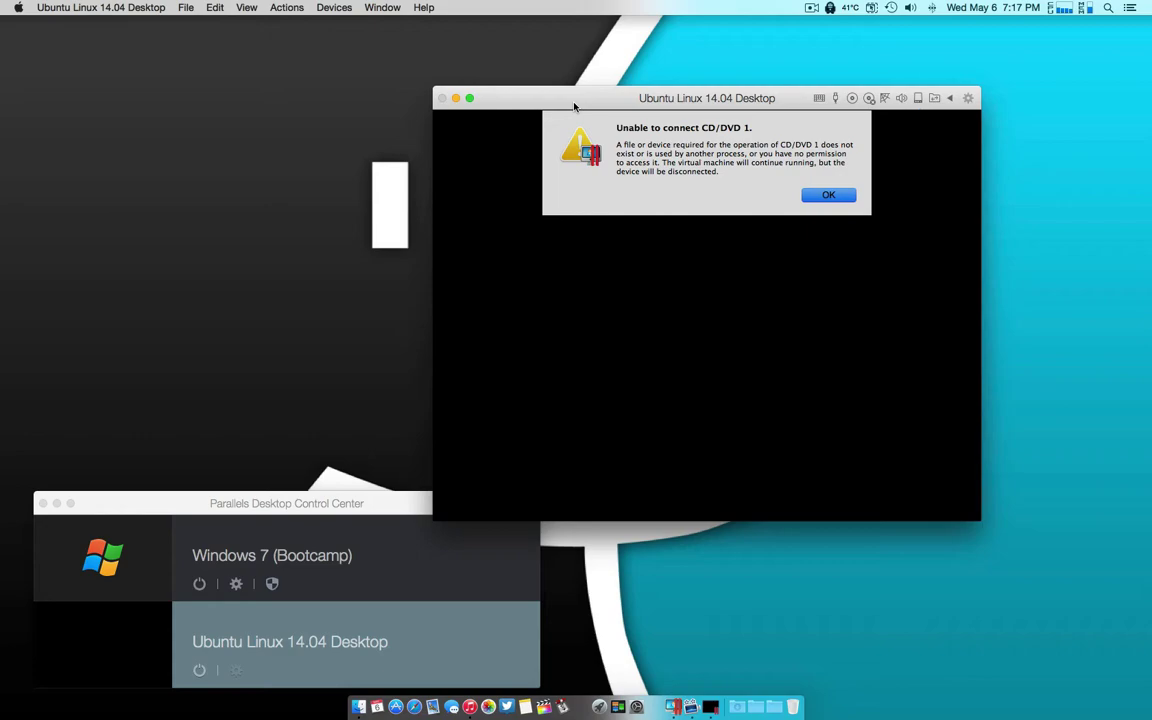
- Dismiss the CD/DVD connection error and move the Ubuntu VM window to the upper left
click(818, 197)
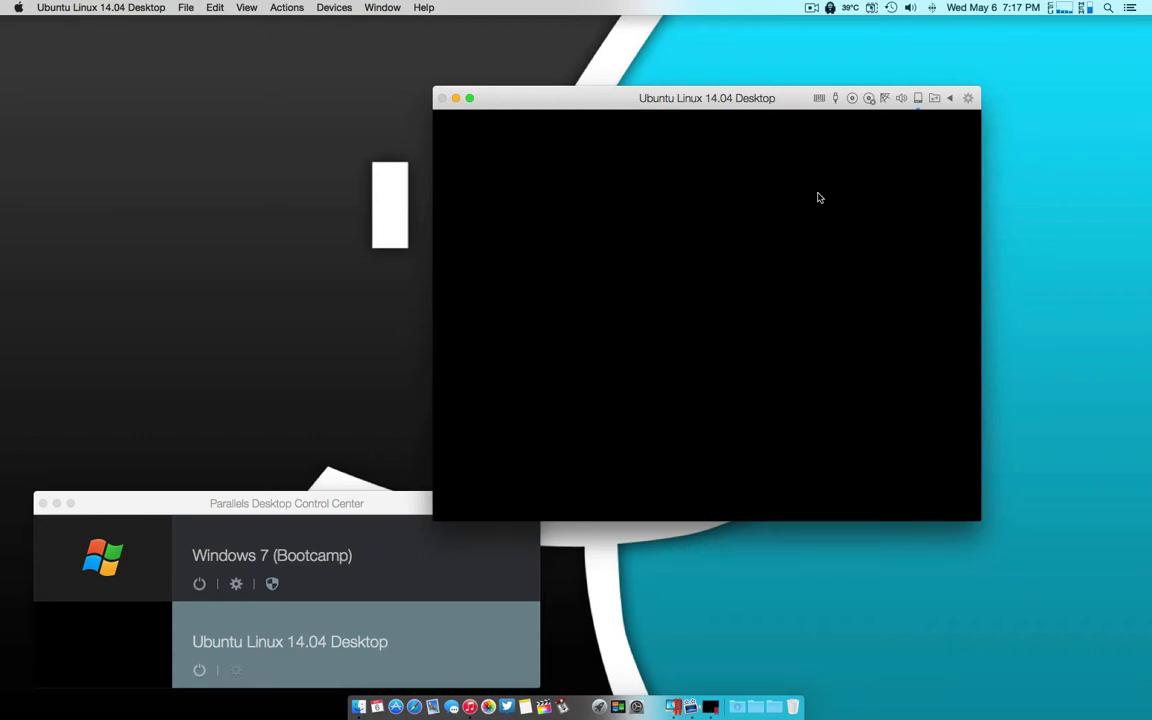
drag(609, 103, 614, 5)
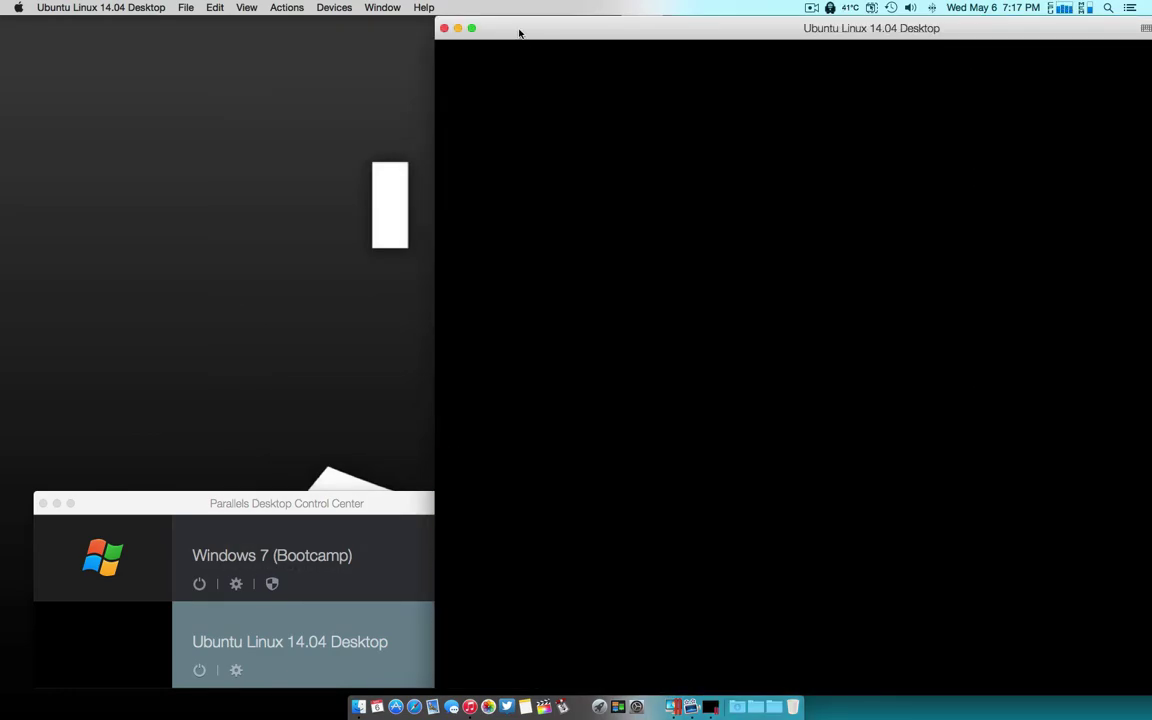
drag(519, 33, 266, 20)
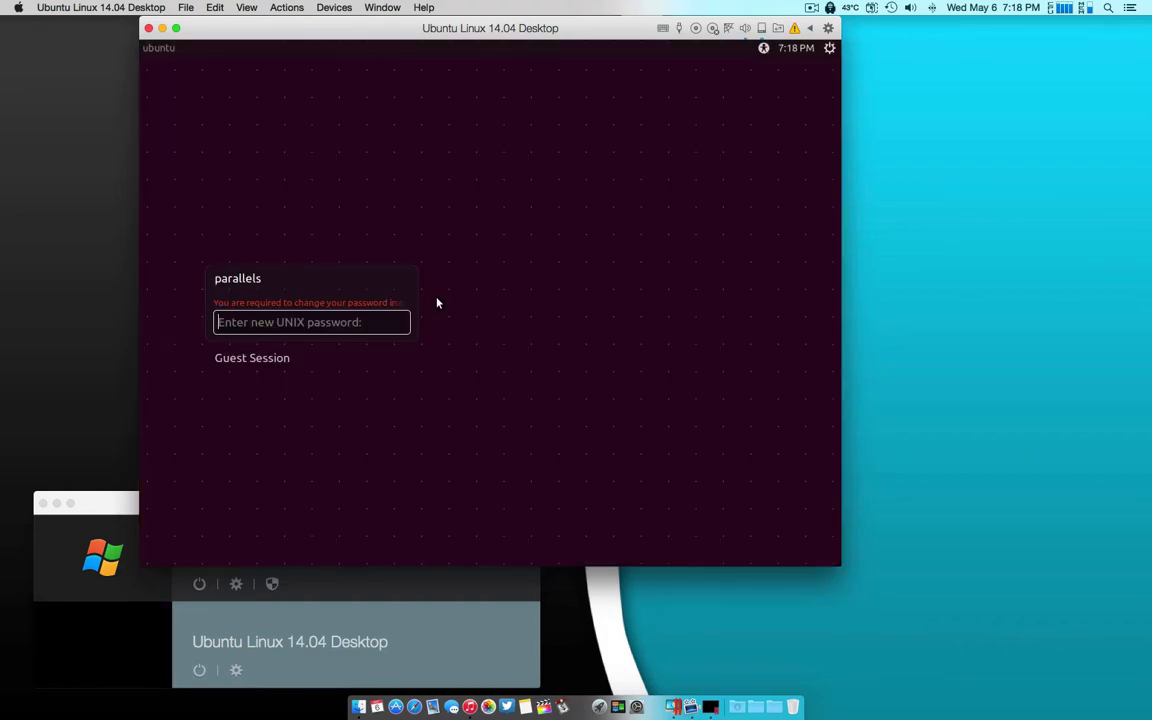
click(437, 302)
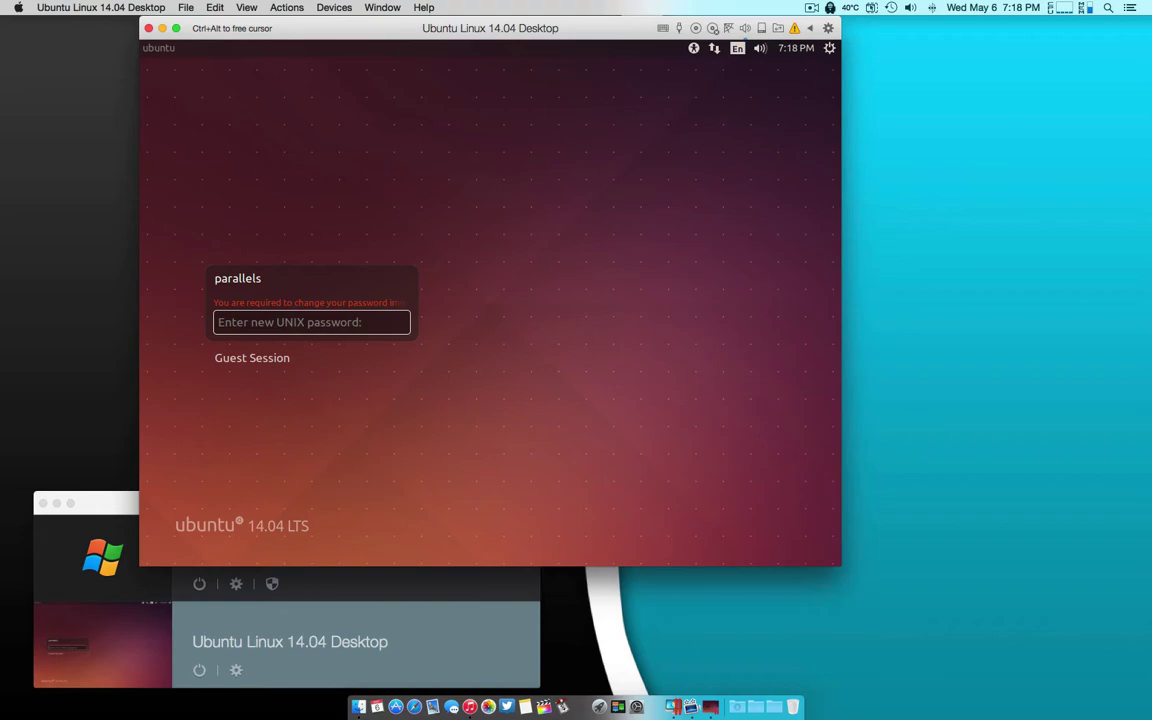
- Enter and retype a new UNIX password to log into Ubuntu
text(********)
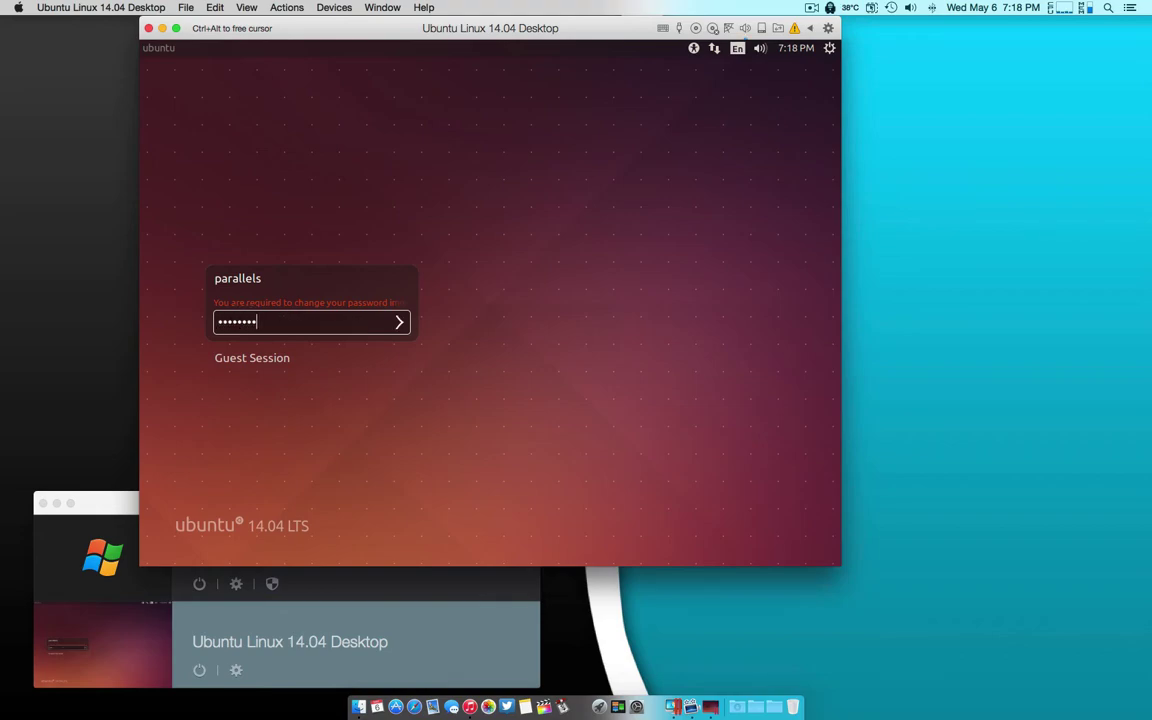
key(Return)
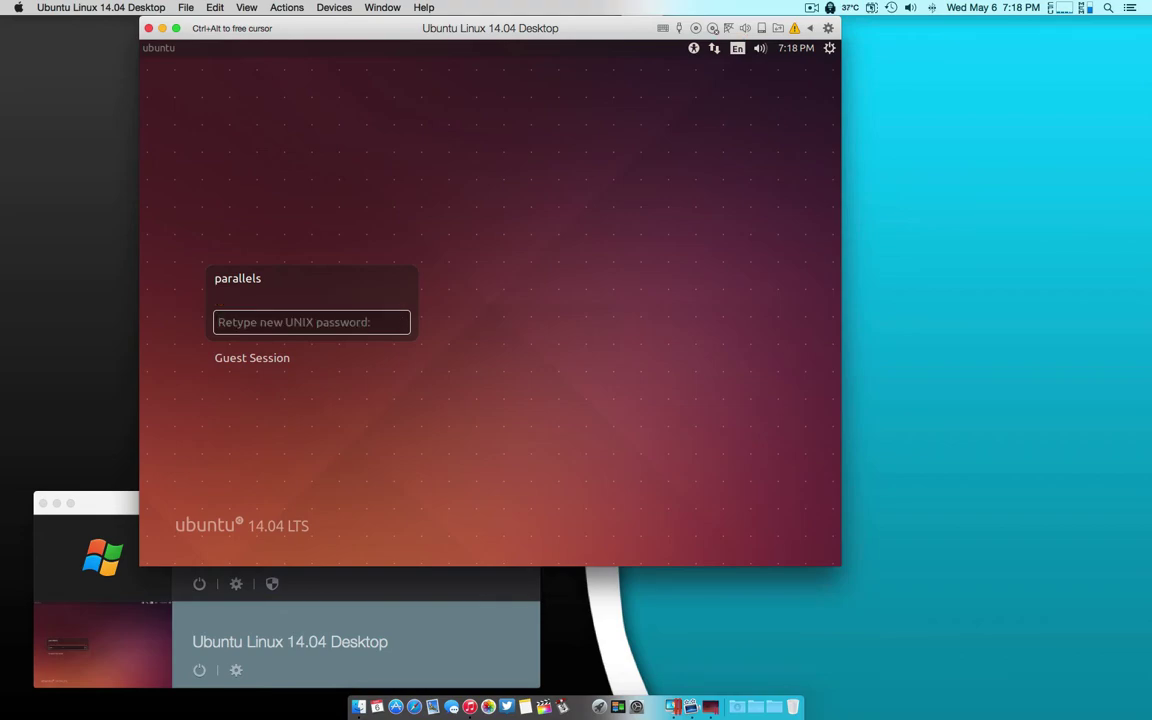
text(********)
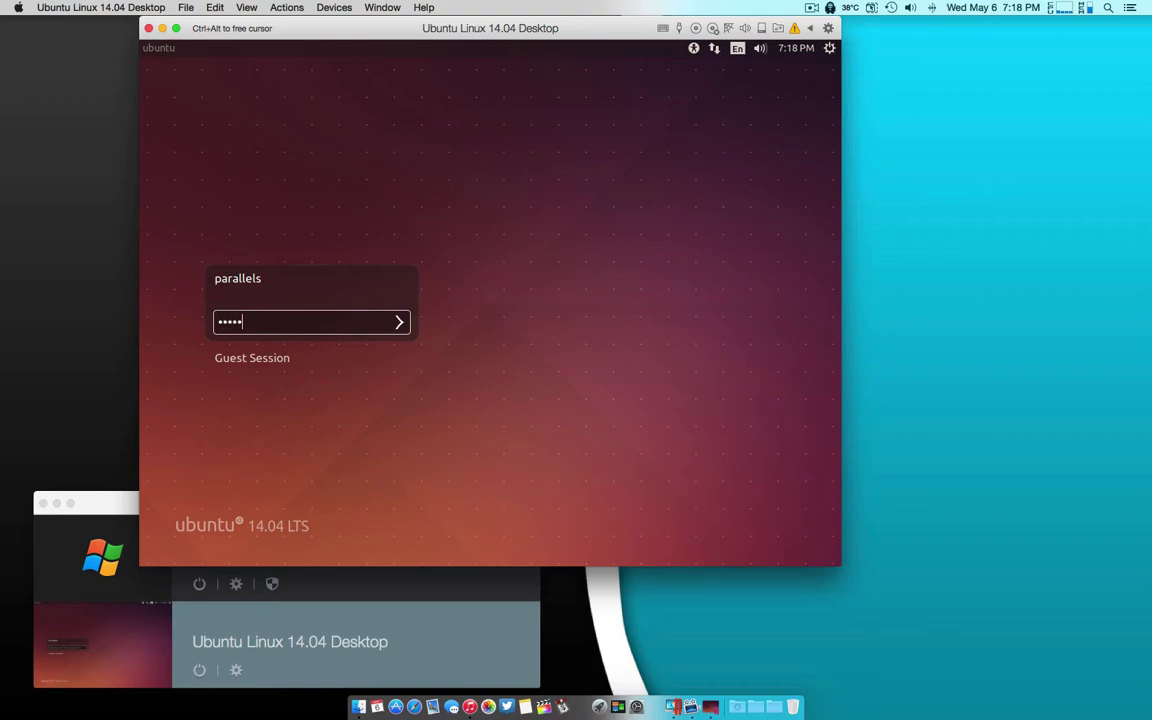
key(Return)
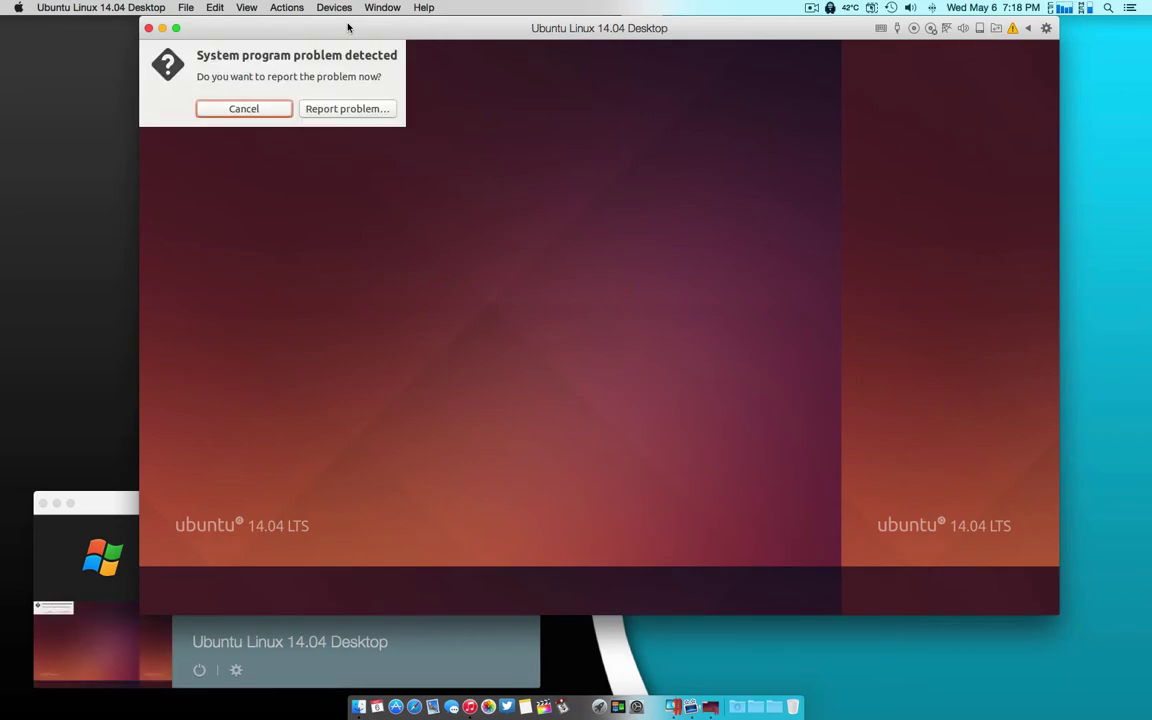
- Dismiss the problem prompt and submit the root password for the Parallels Tools install
key(Escape)
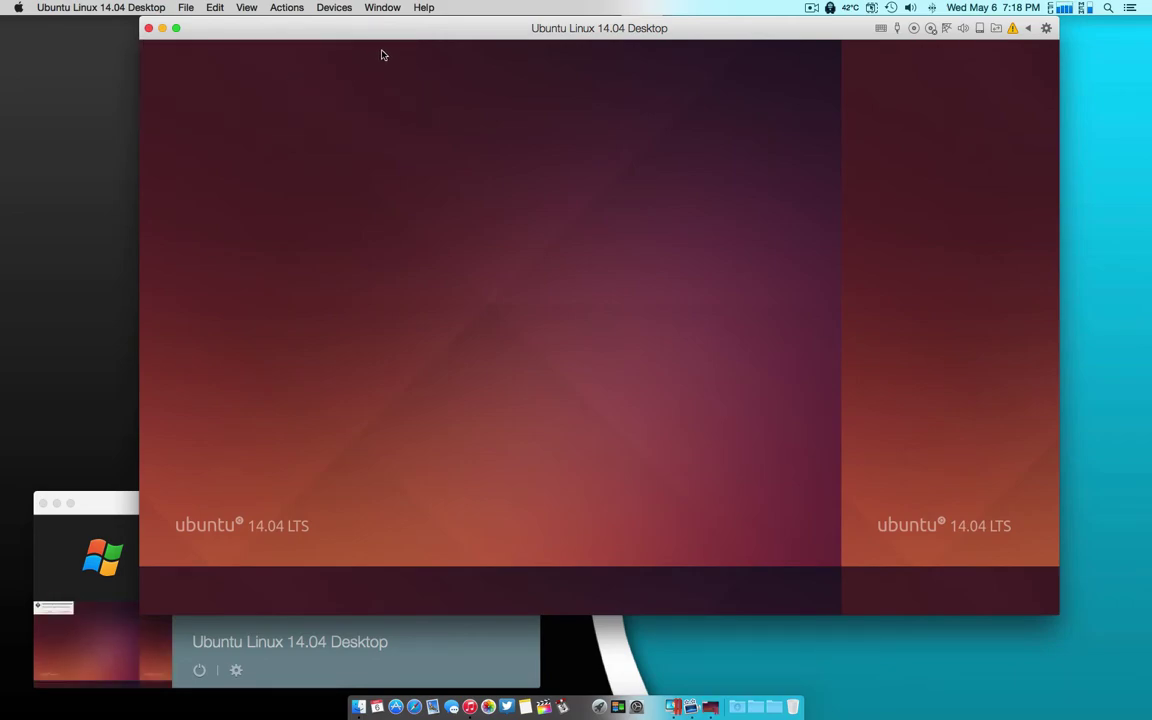
drag(376, 33, 394, 44)
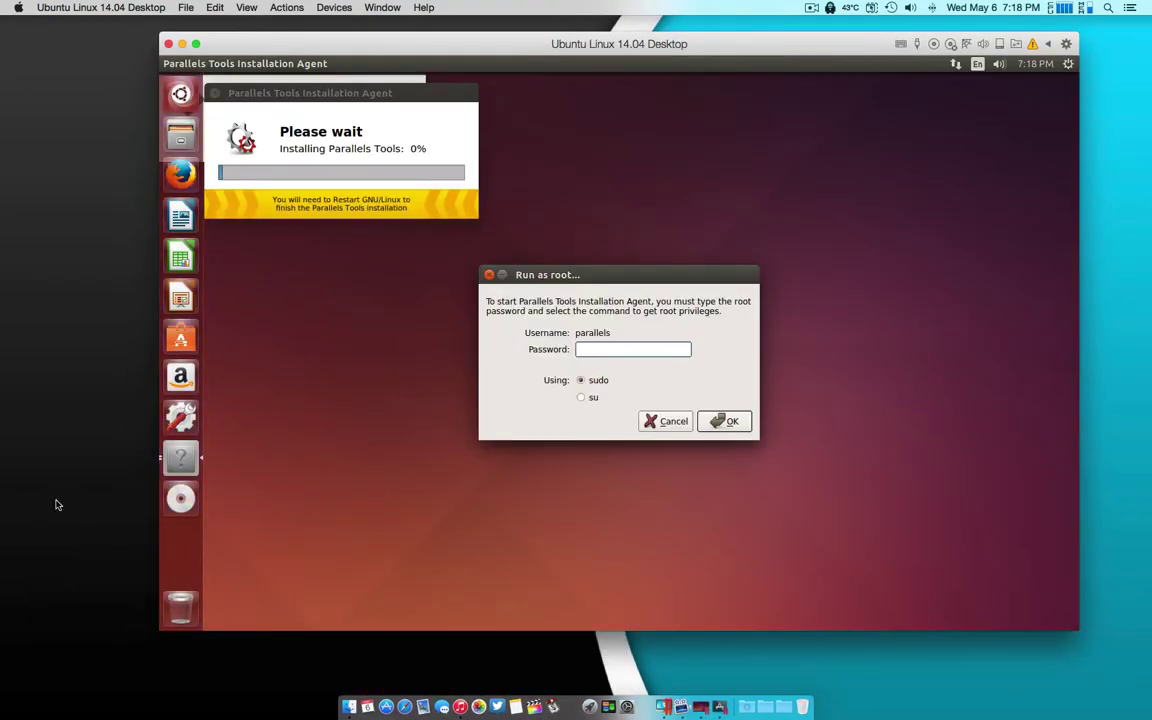
click(613, 348)
text(********)
key(Return)
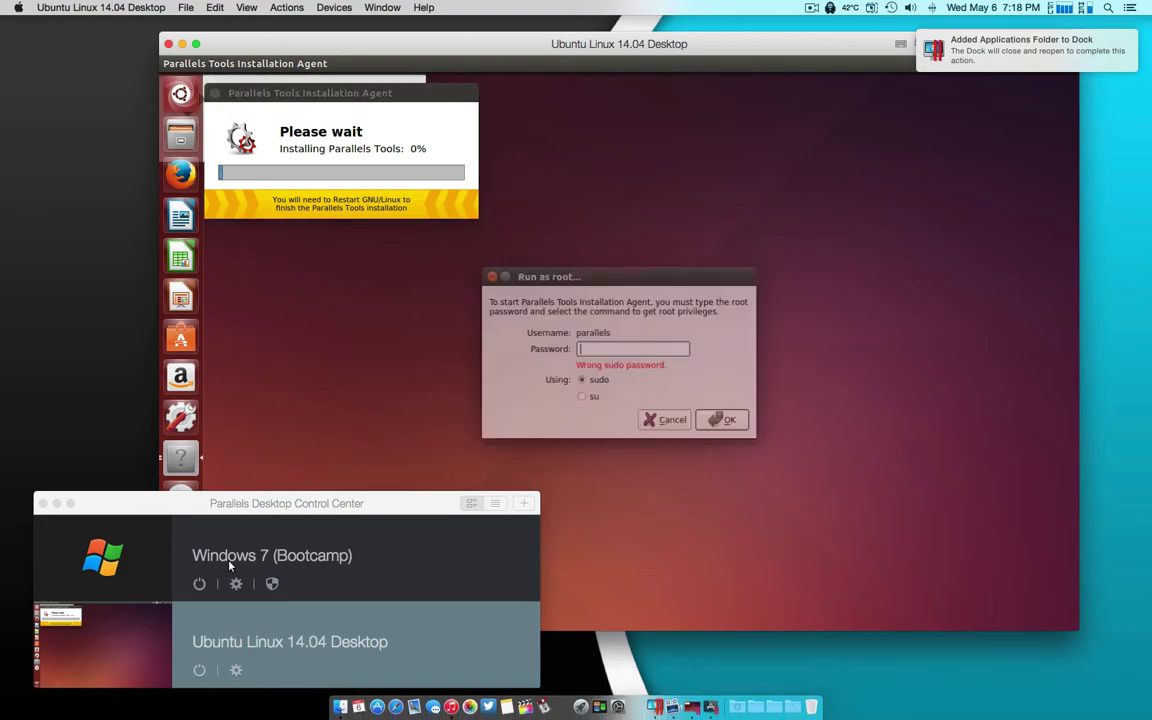
- Close the Control Center and confirm the root password in the Run as root dialog
click(56, 504)
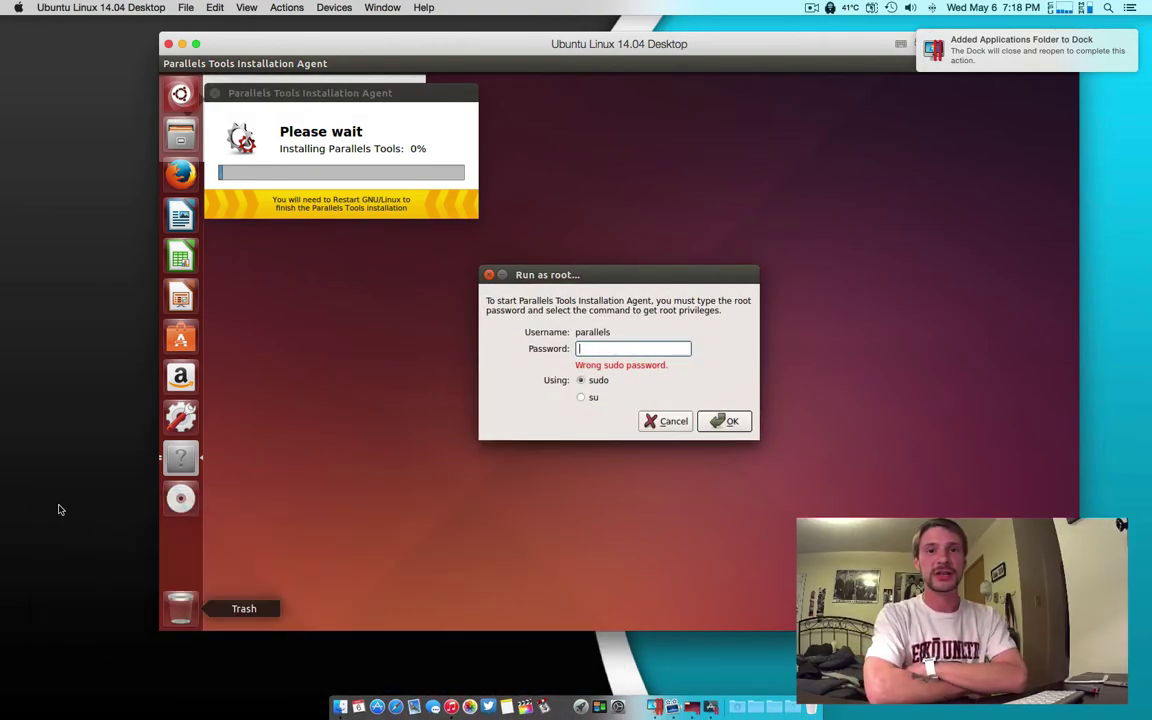
text(********)
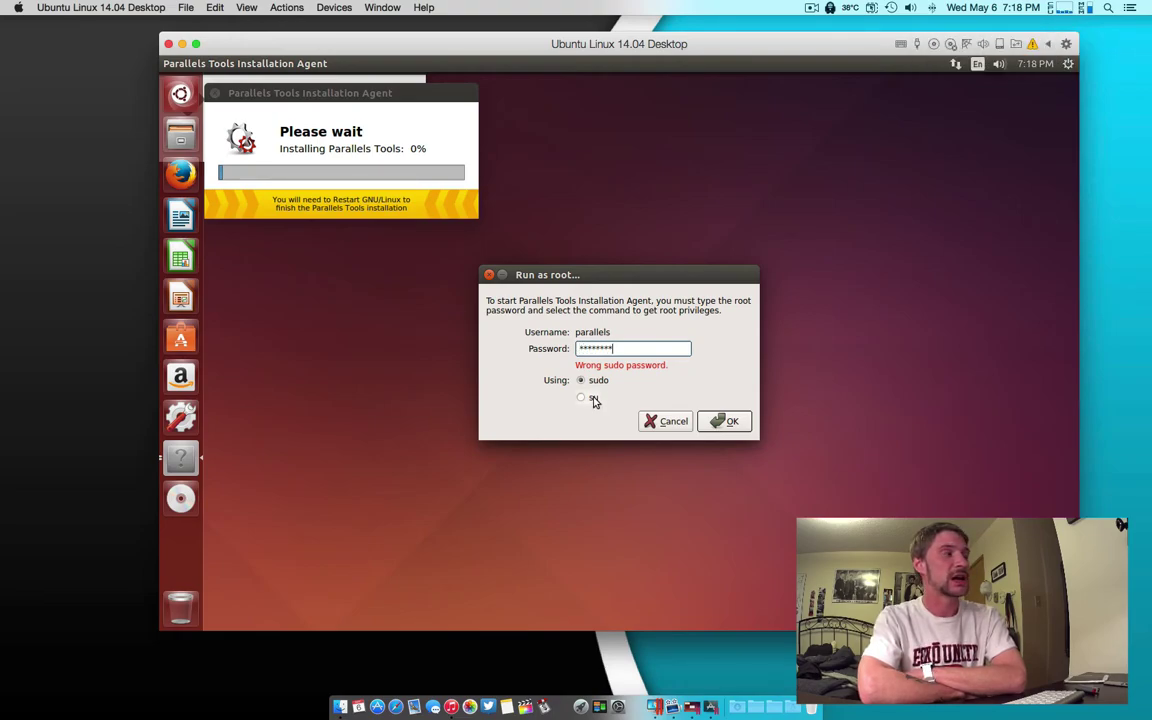
click(722, 421)
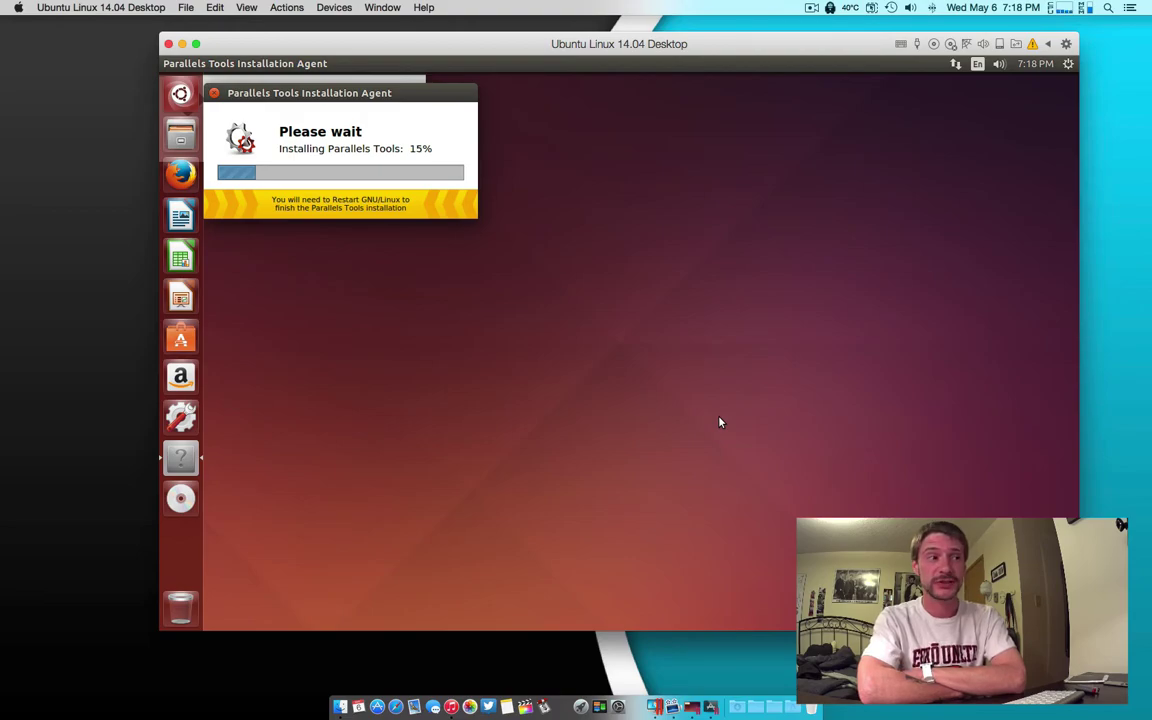
- Switch the Ubuntu VM to full screen and arrange the installer and problem dialogs while Tools installs
drag(537, 31, 557, 5)
double_click(557, 28)
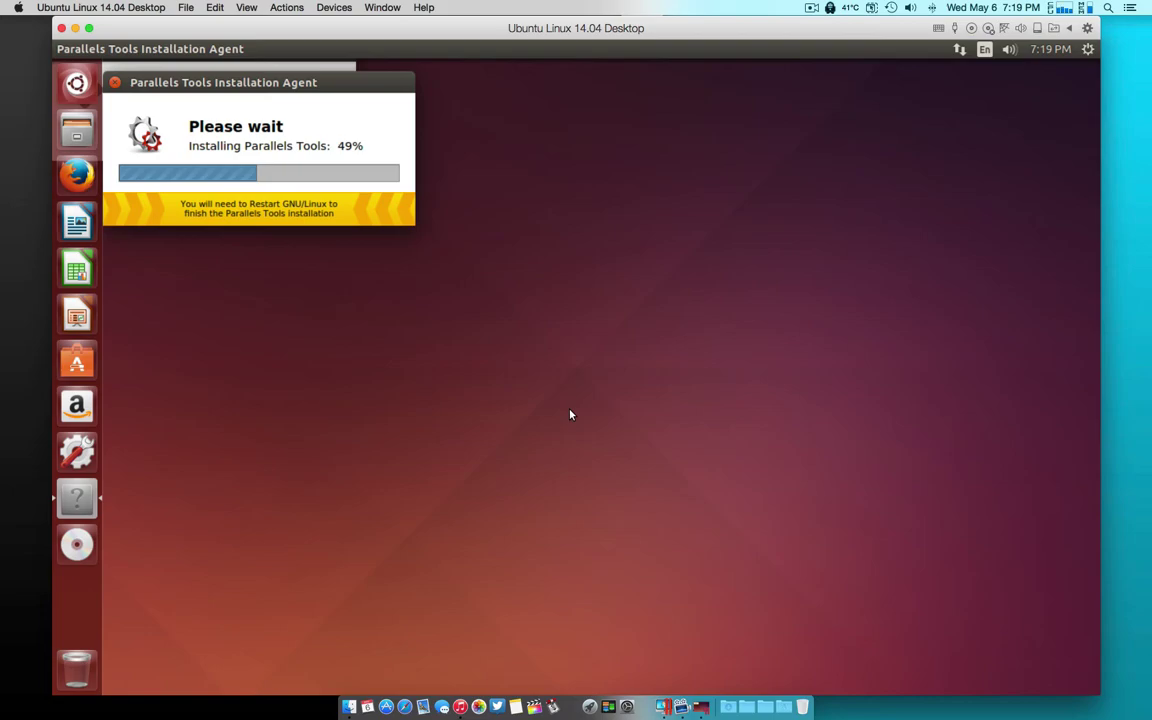
click(88, 28)
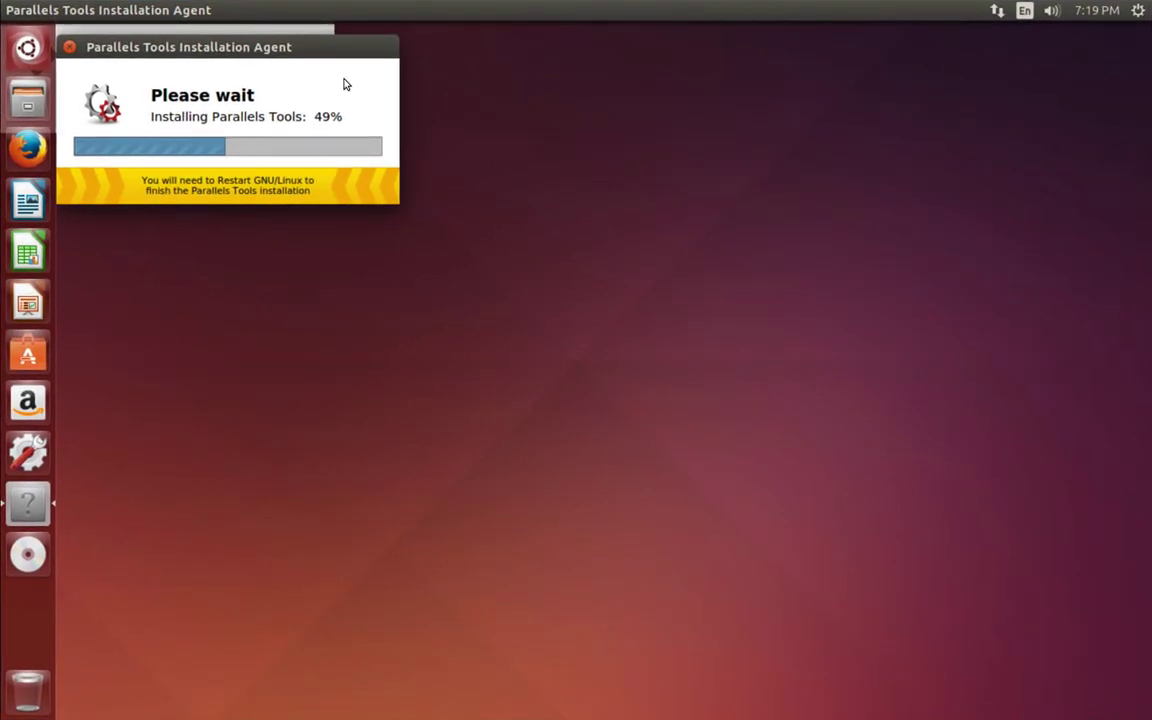
drag(217, 52, 478, 260)
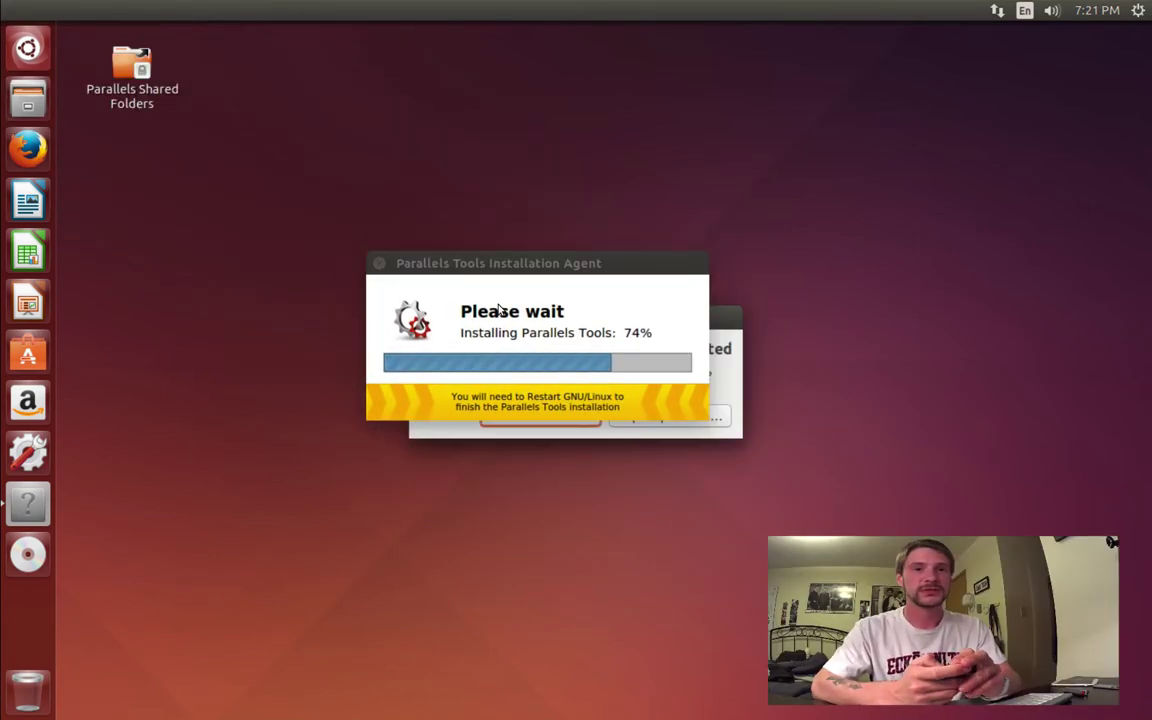
drag(724, 316, 722, 469)
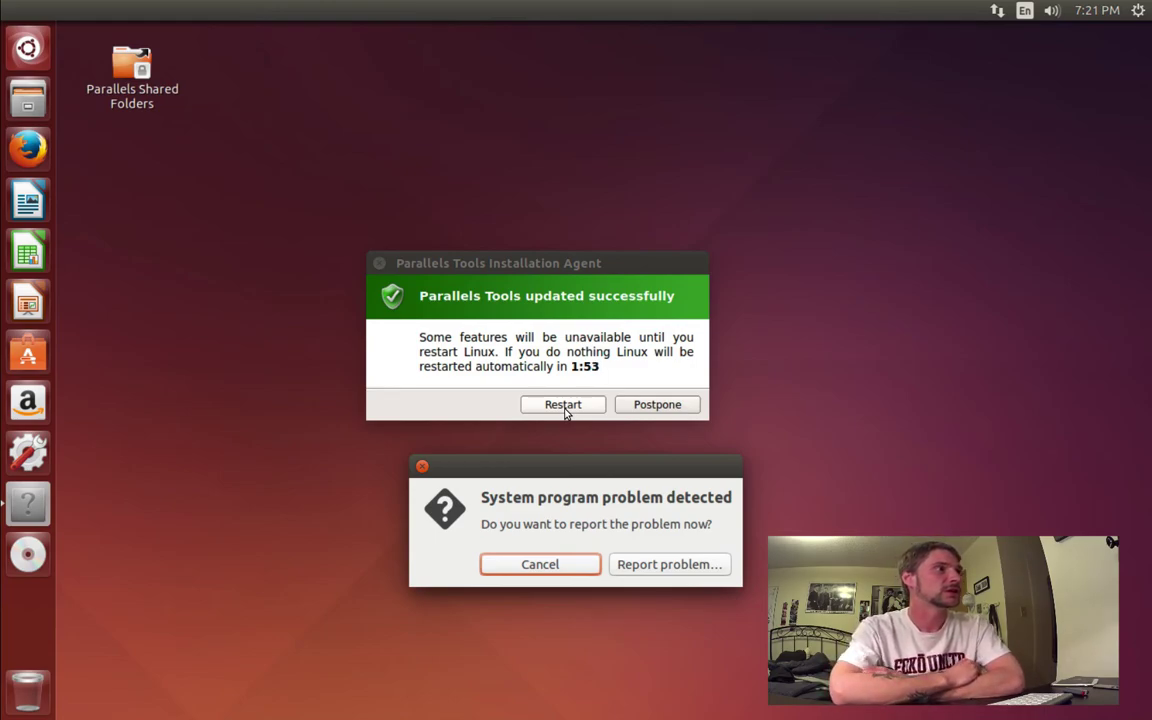
- Cancel the system problem report and restart Linux from the Parallels Tools success notice
click(540, 565)
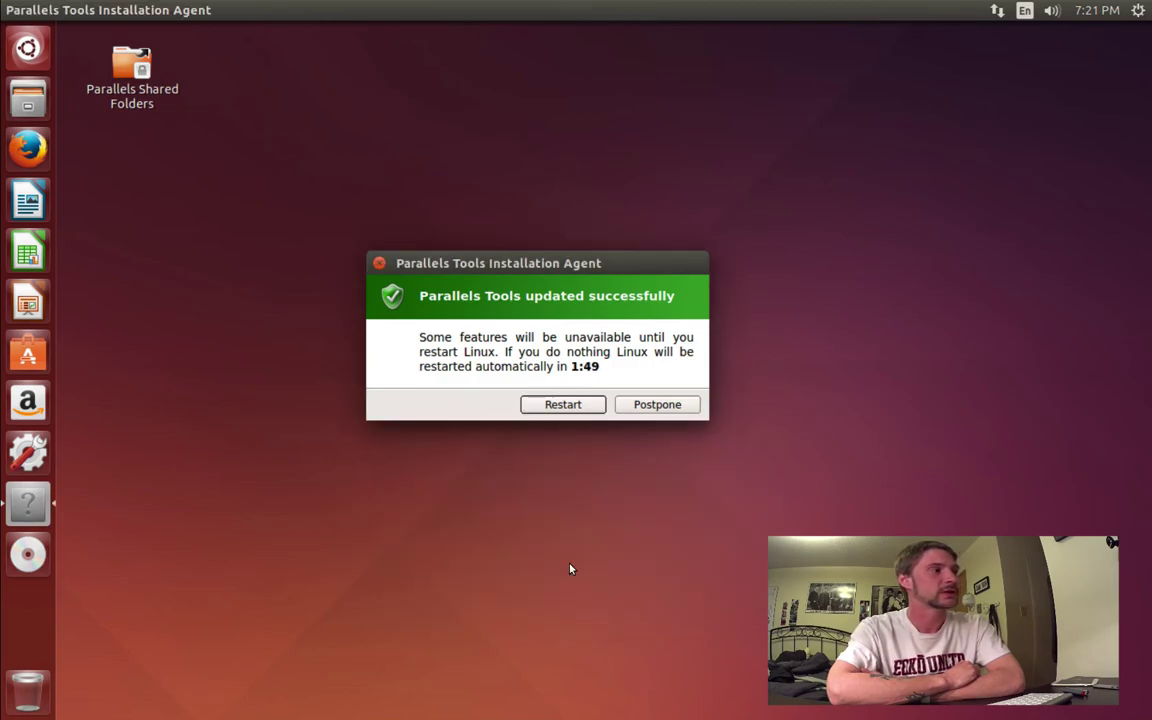
click(579, 405)
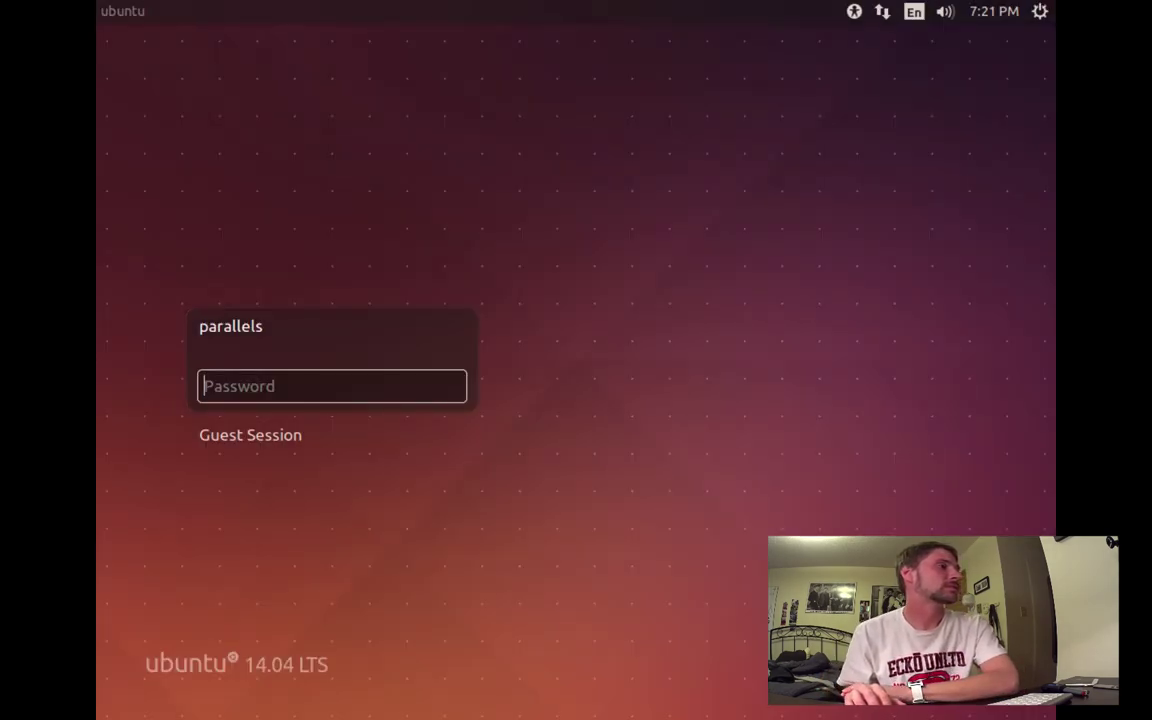
- Log back in with the account password and dismiss both system problem reports
text(********)
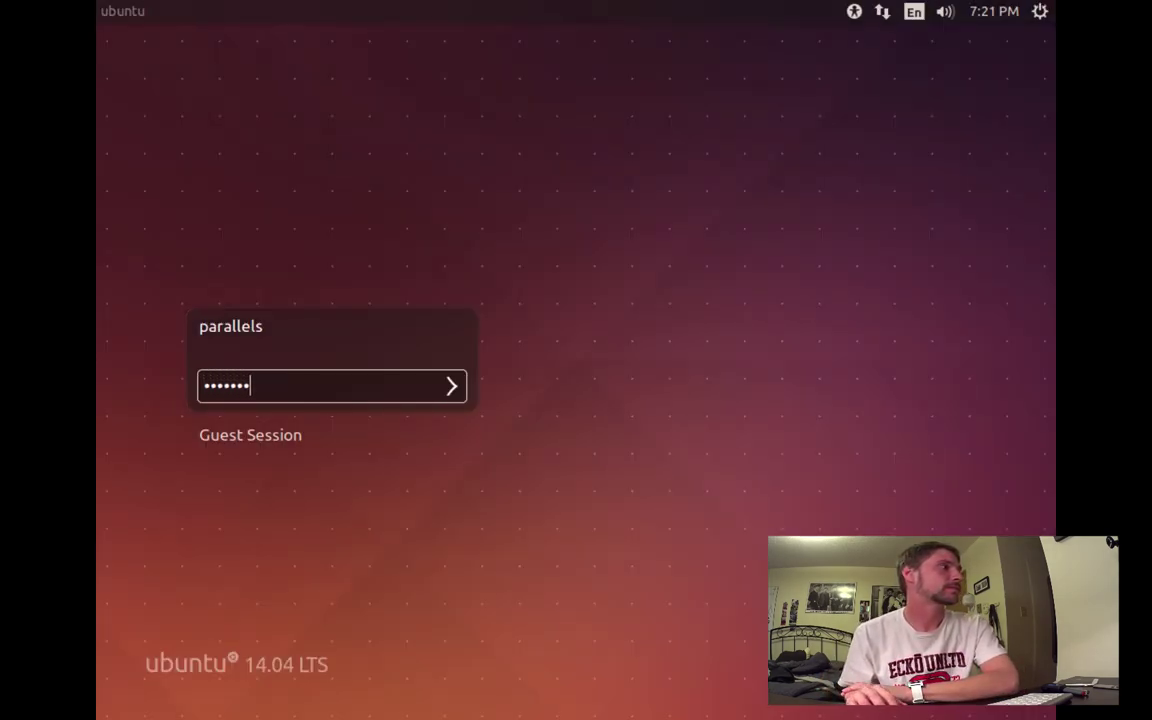
key(Return)
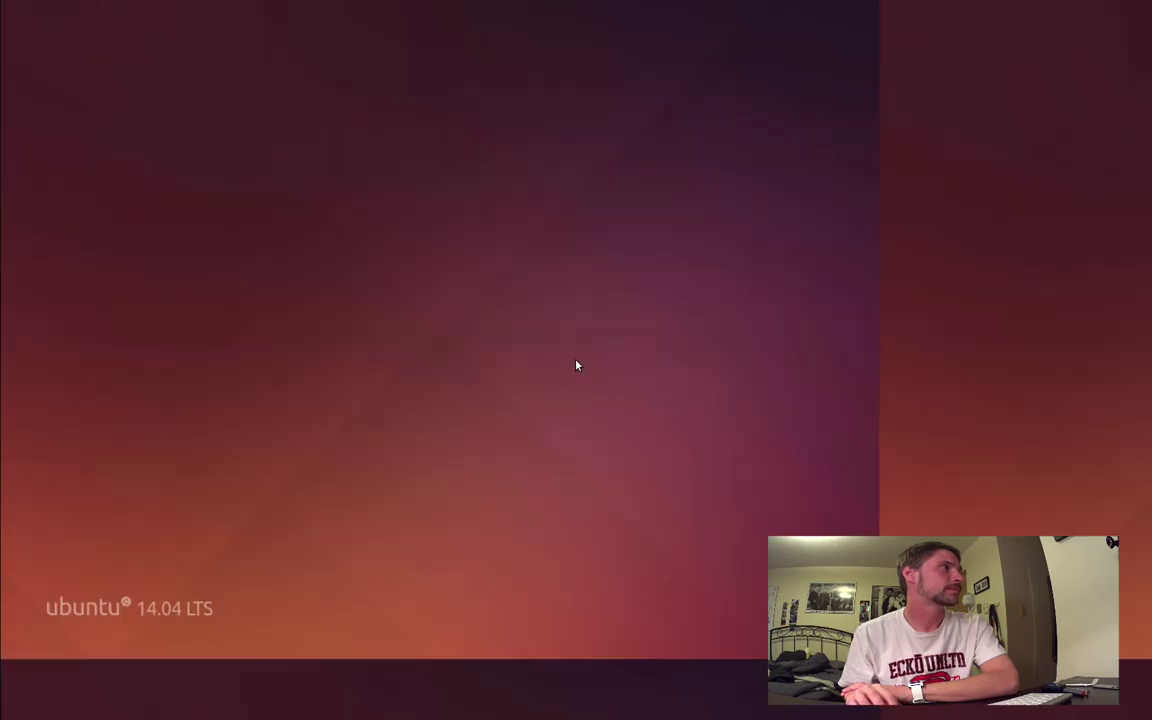
key(Return)
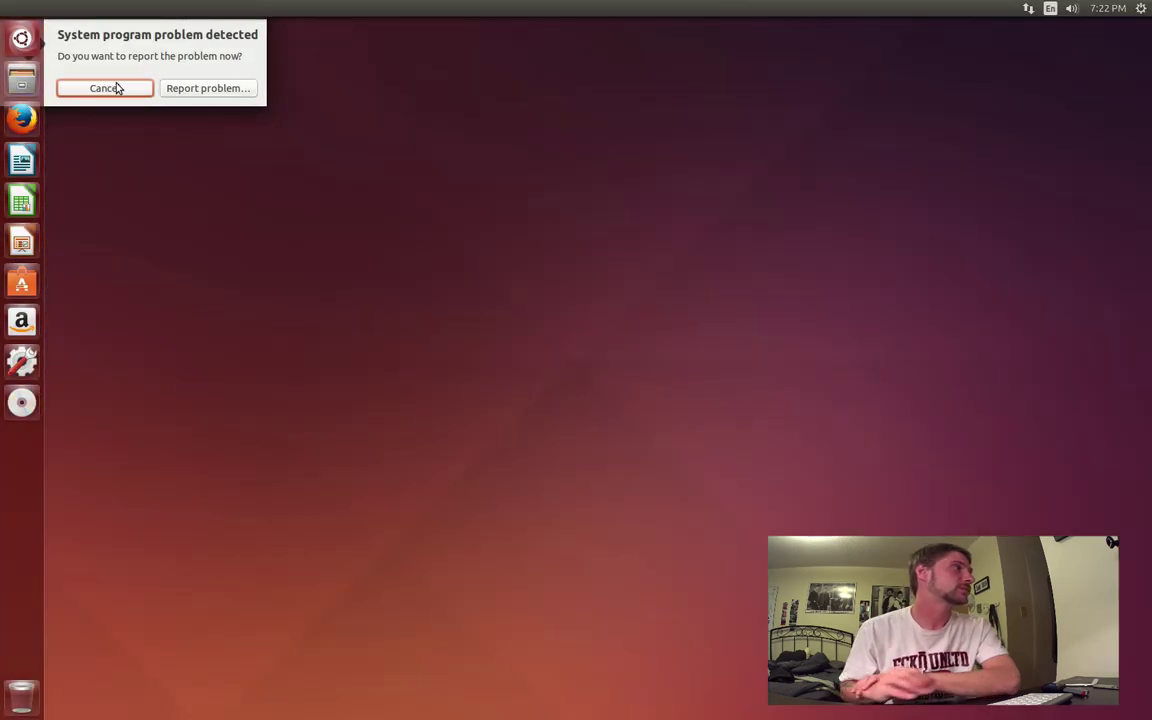
click(112, 88)
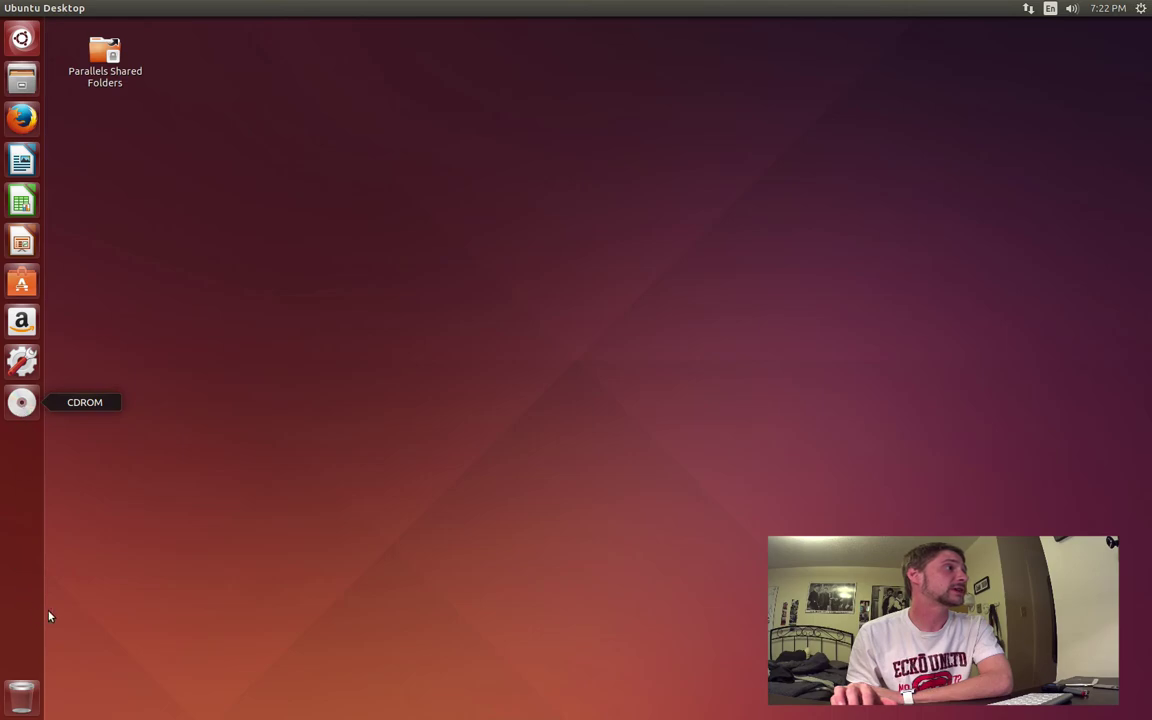
- Open and close System Settings, then launch Ubuntu Software Center from the launcher
click(30, 360)
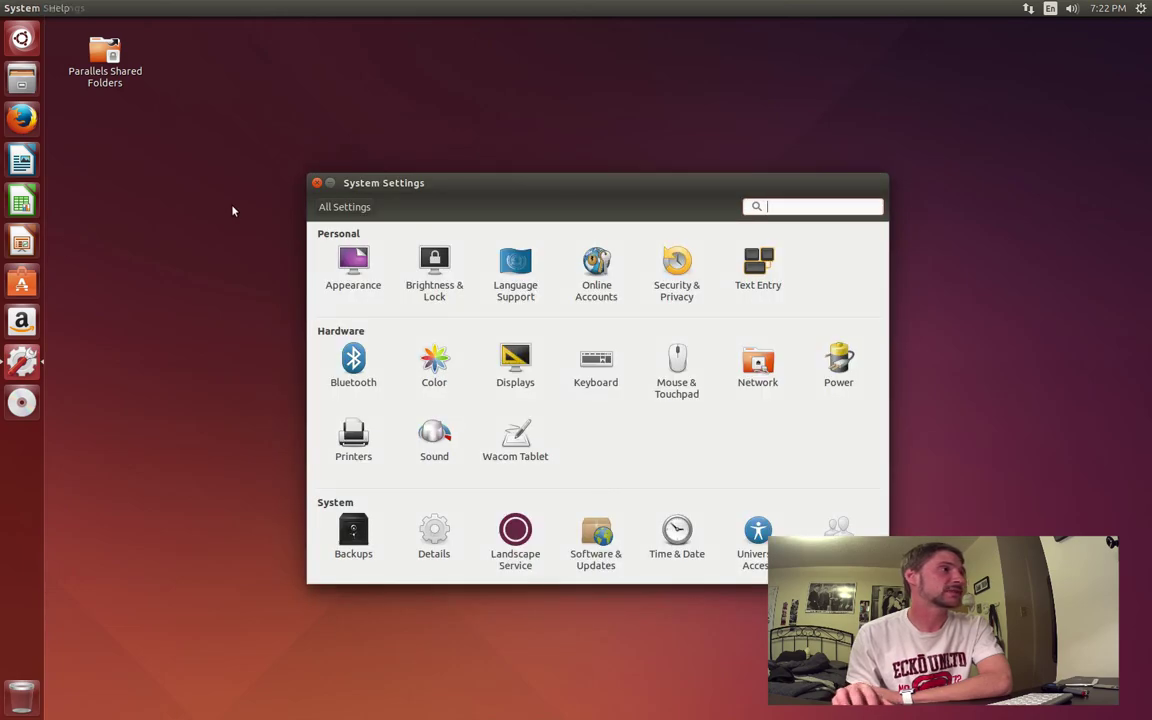
click(317, 183)
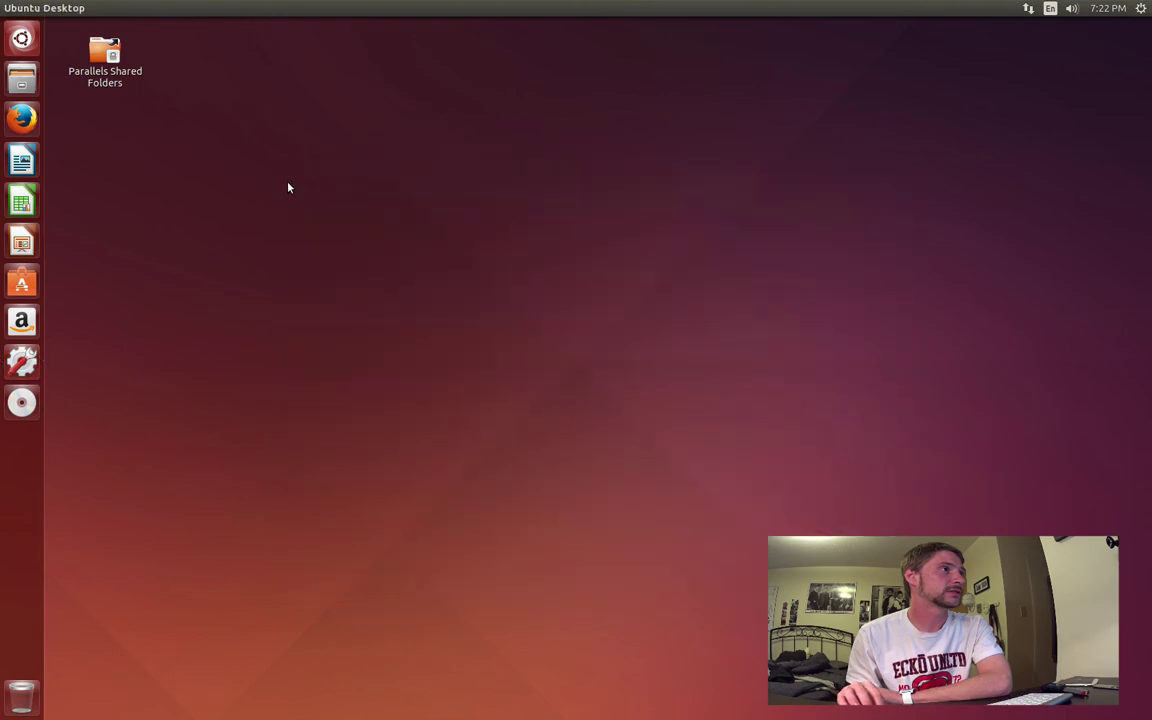
click(25, 285)
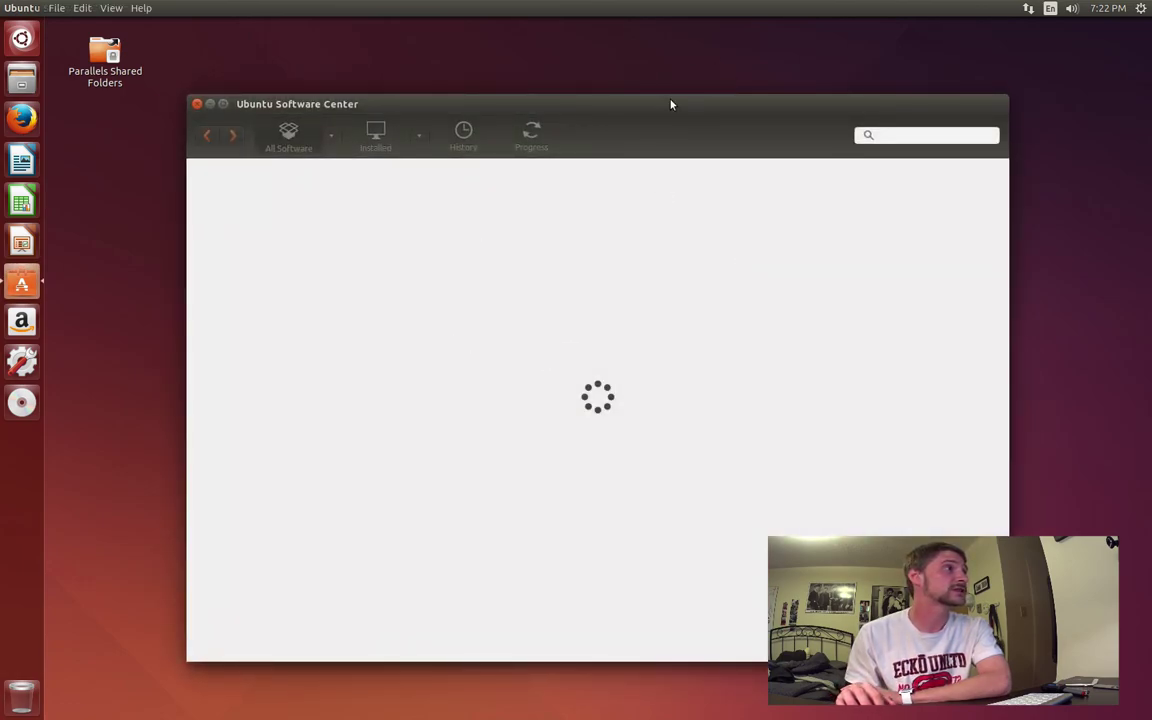
drag(671, 104, 661, 63)
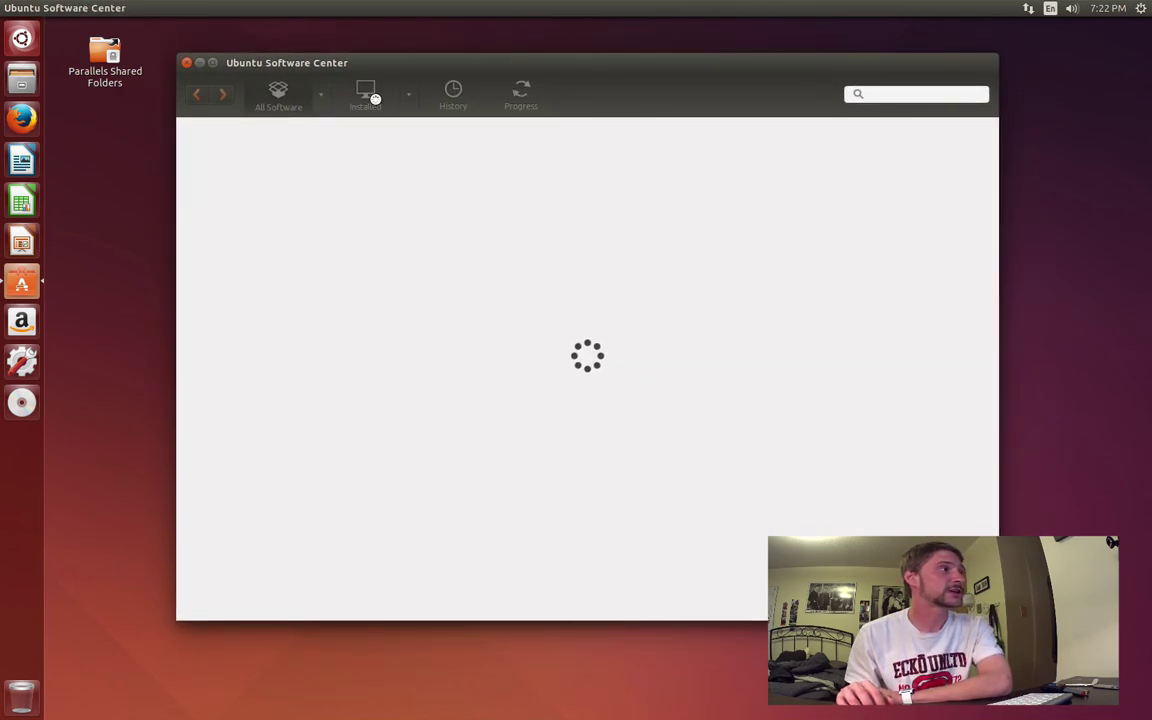